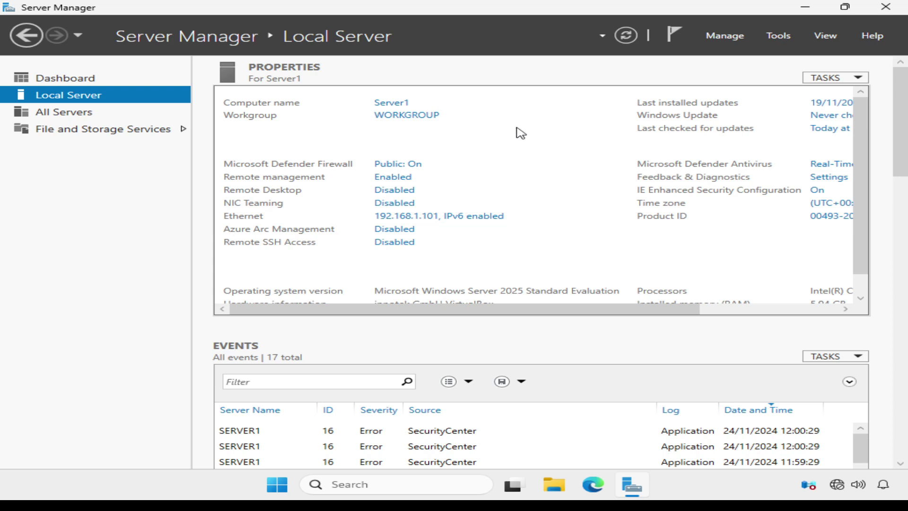
Launch Add Roles and Features from the Manage menu and continue with role-based installation to server selection
left_click(715, 38)
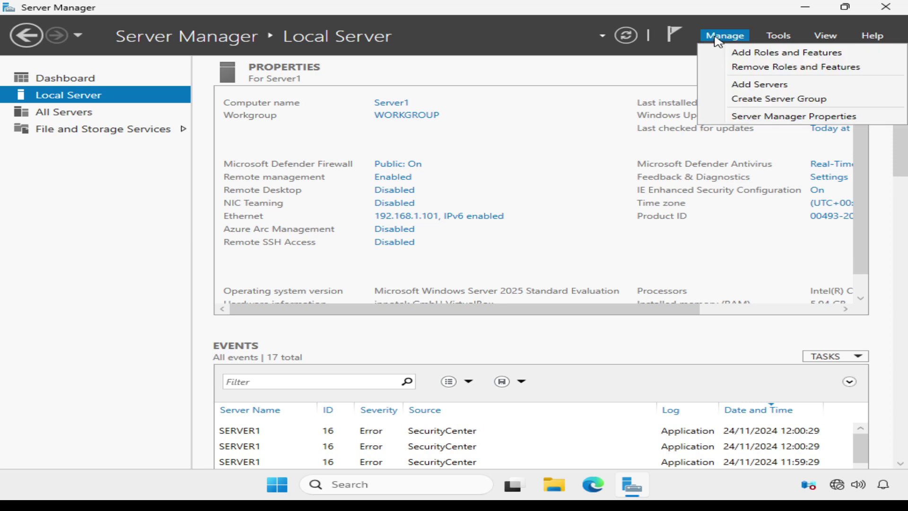
left_click(734, 54)
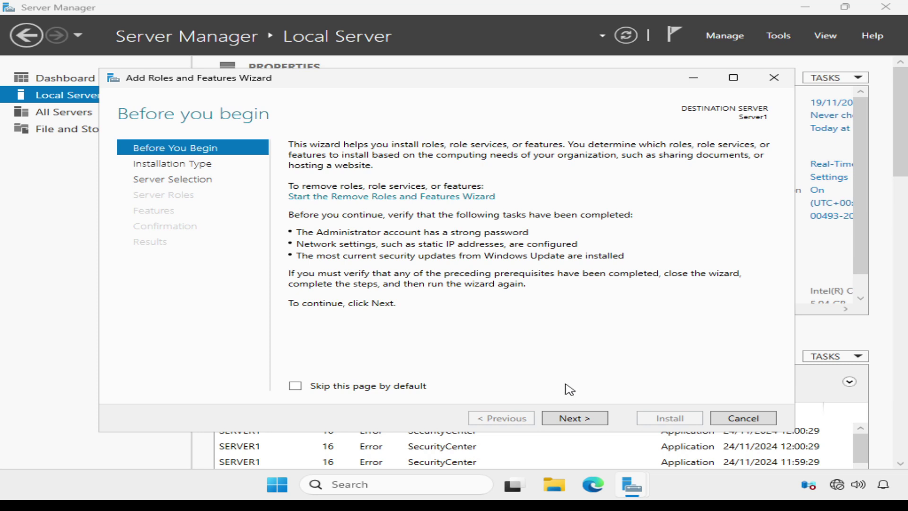
left_click(566, 421)
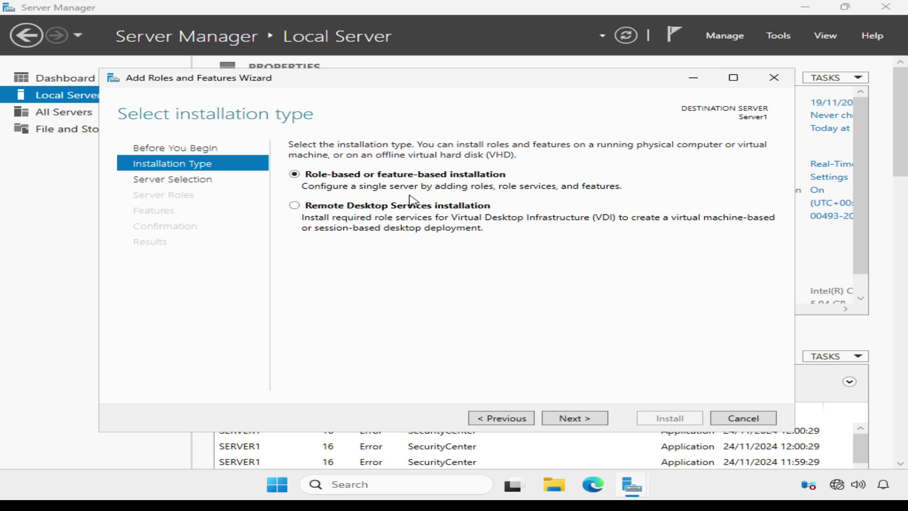
left_click(578, 420)
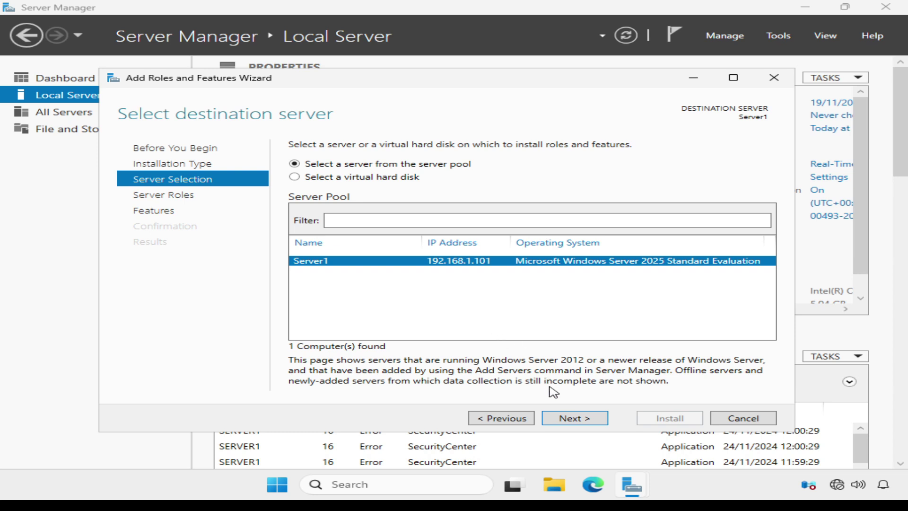
Keep Server1 as destination and add the Active Directory Domain Services role with its required management tools
left_click(572, 419)
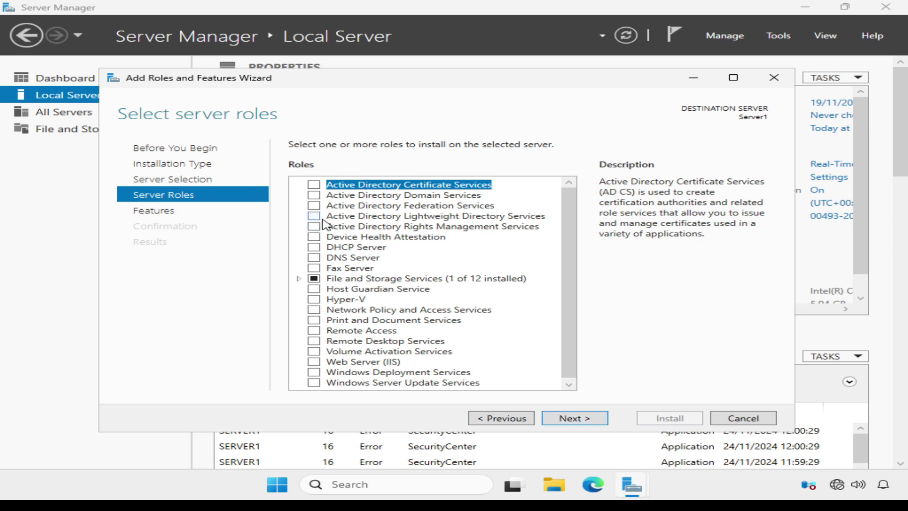
left_click(313, 196)
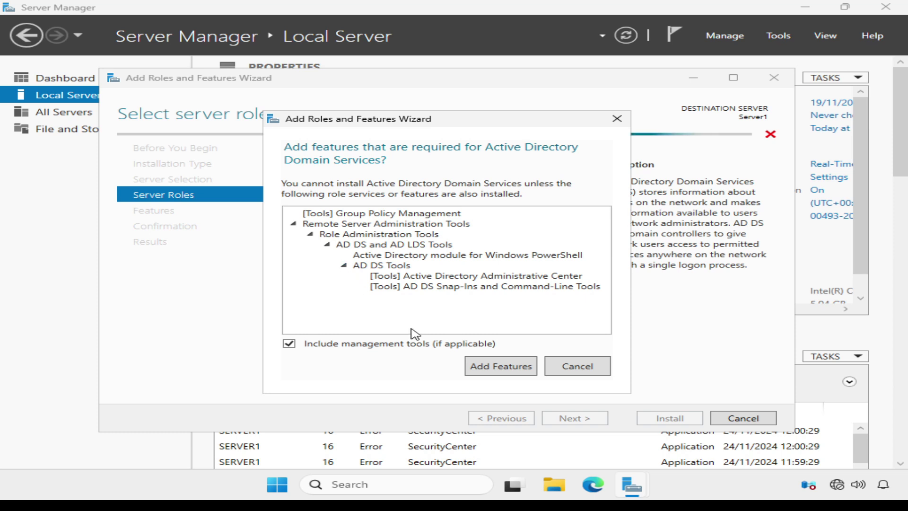
left_click(476, 369)
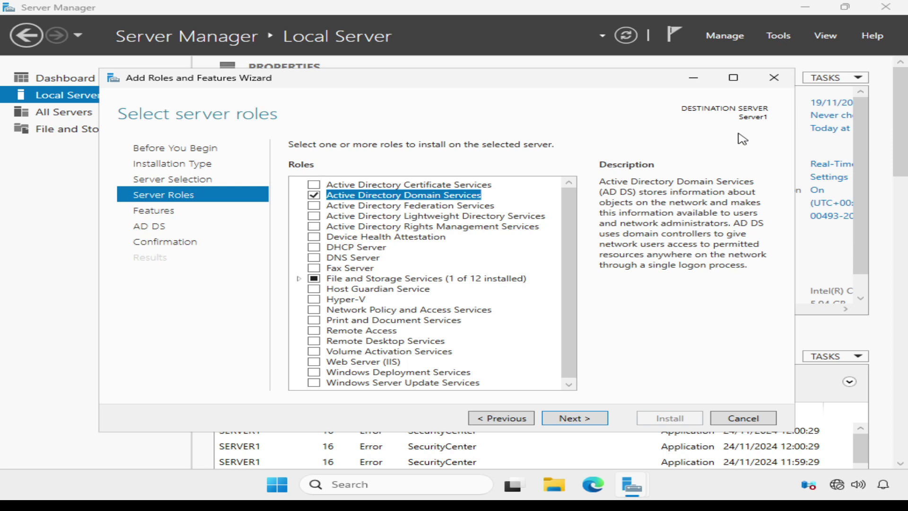
left_click(575, 419)
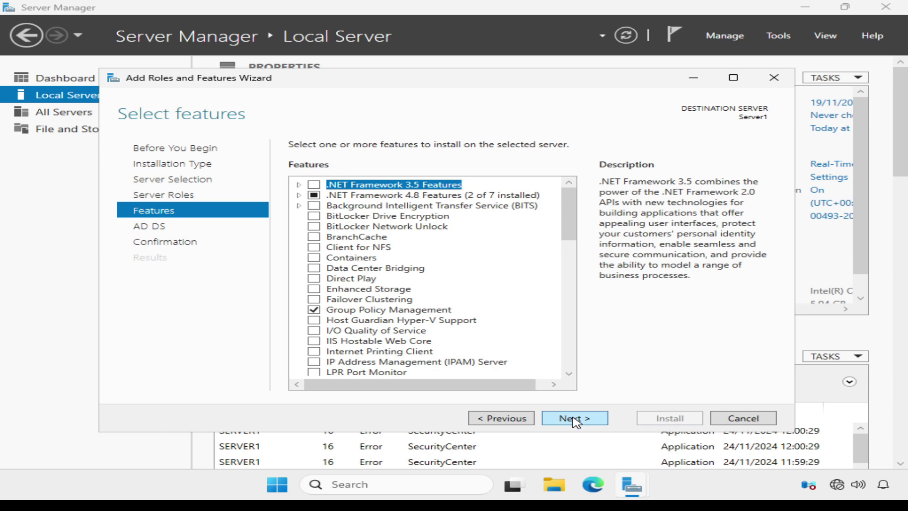
Continue past the Features list and AD DS notes to the installation confirmation page
left_click(575, 418)
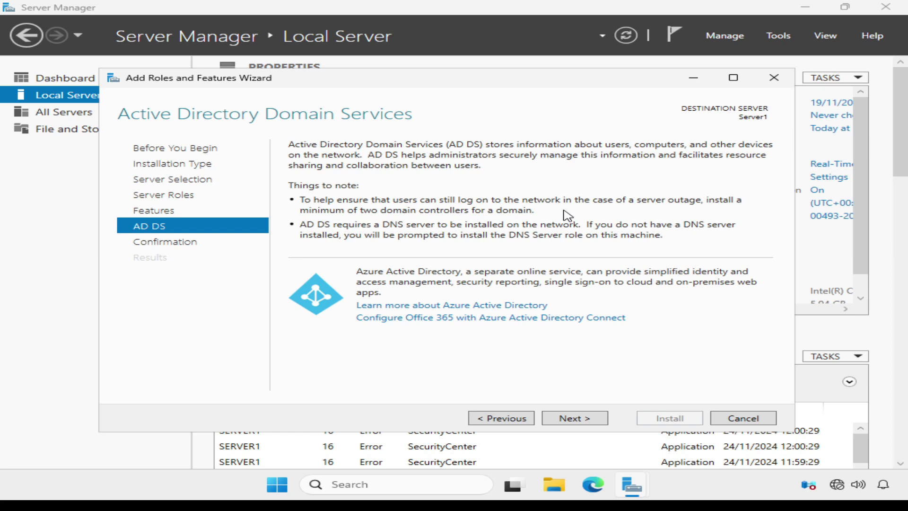
left_click(583, 424)
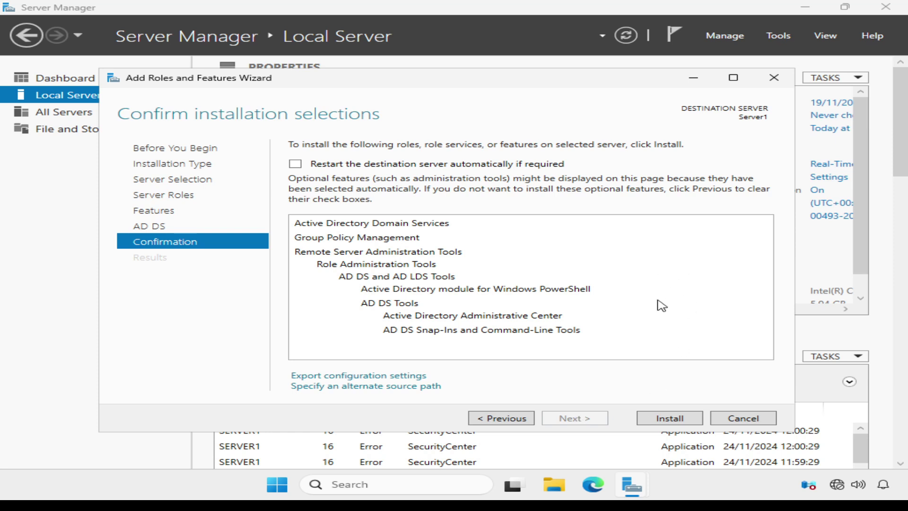
Allow automatic restarts of the destination server and install Active Directory Domain Services
left_click(295, 164)
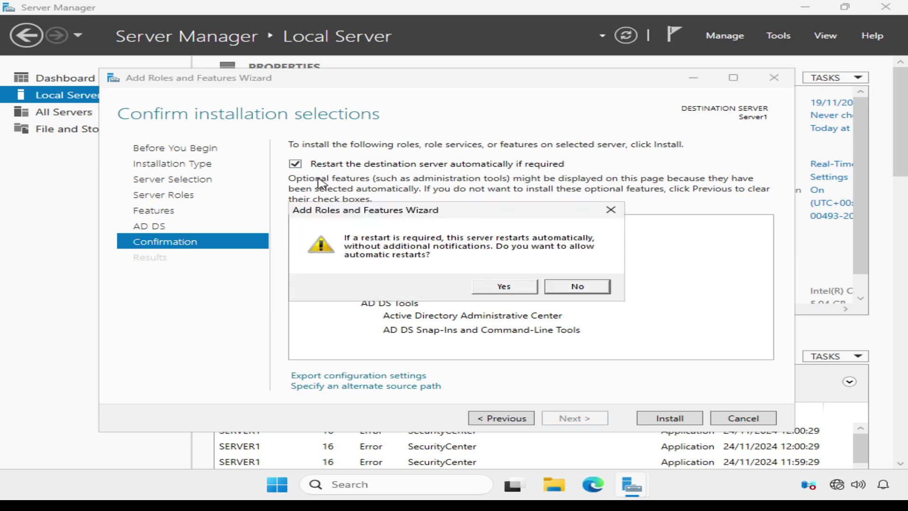
left_click(505, 287)
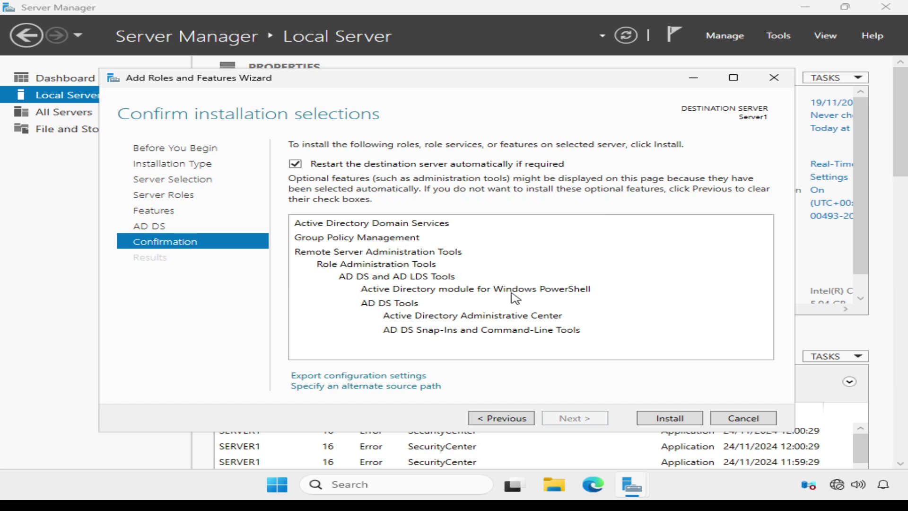
left_click(668, 420)
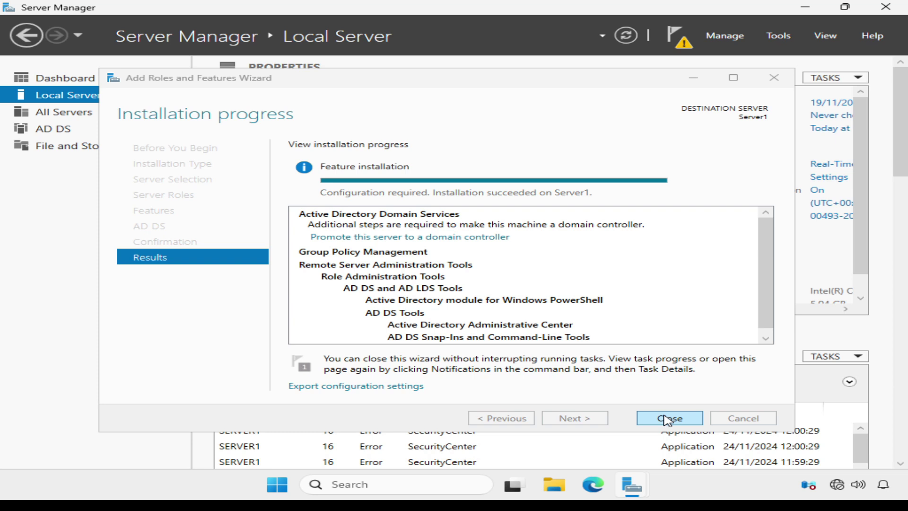
Check the post-deployment notifications and choose to promote Server1 to a domain controller
left_click(674, 48)
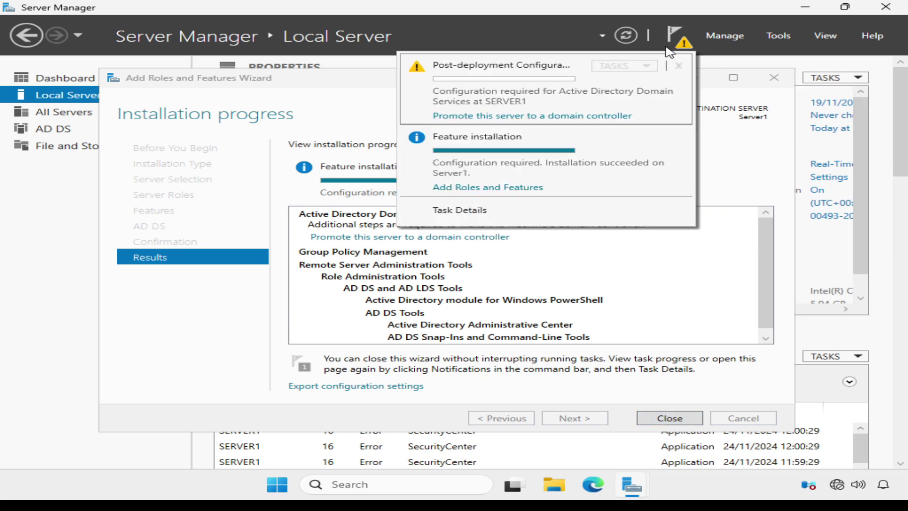
left_click(668, 48)
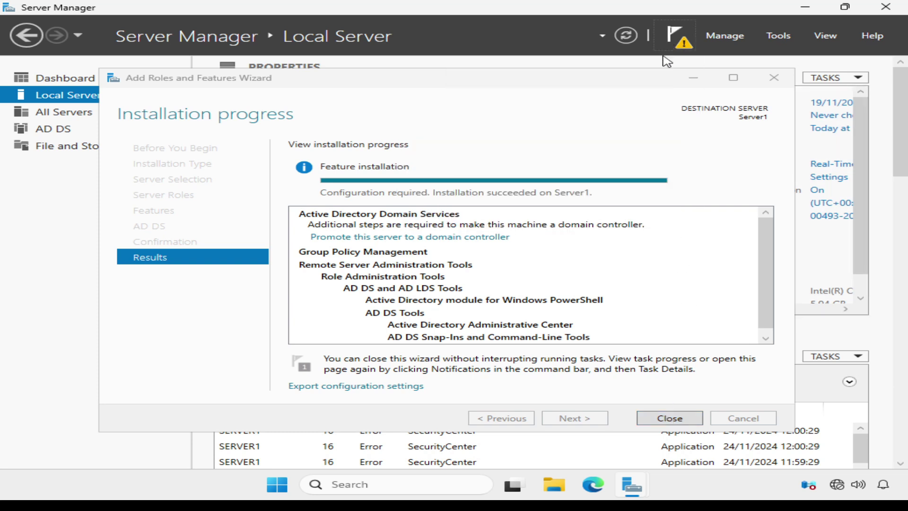
left_click(487, 239)
left_click(488, 239)
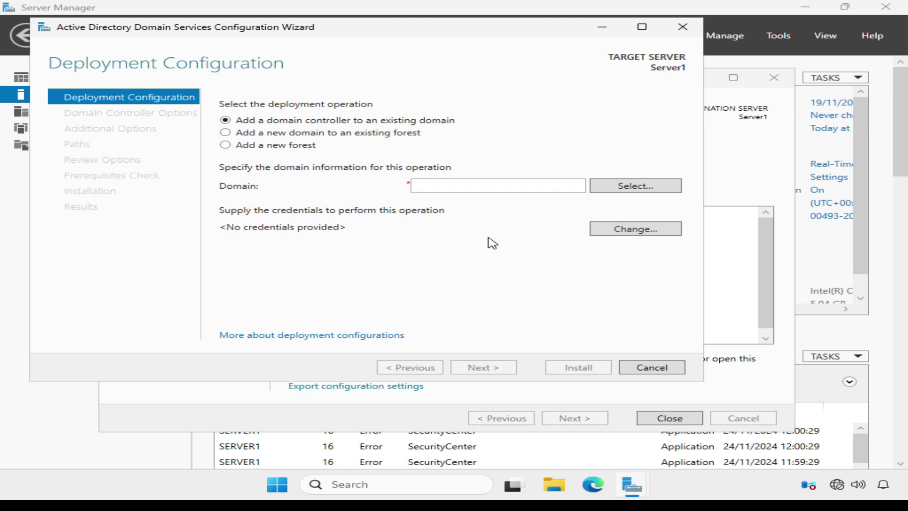
Choose 'Add a new forest' as the deployment operation
left_click(225, 145)
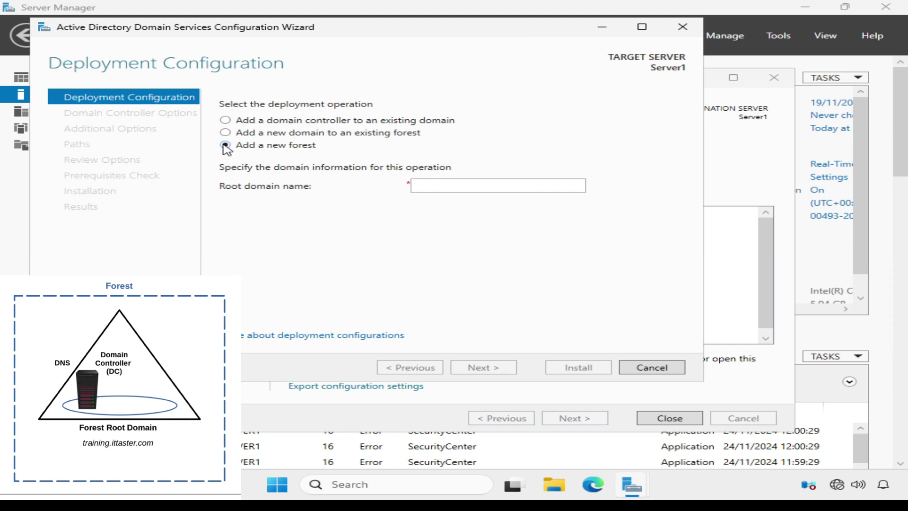
Enter training.ittaster.com as the root domain name, replacing the temporary ittaster.local entry
left_click(411, 188)
type("training")
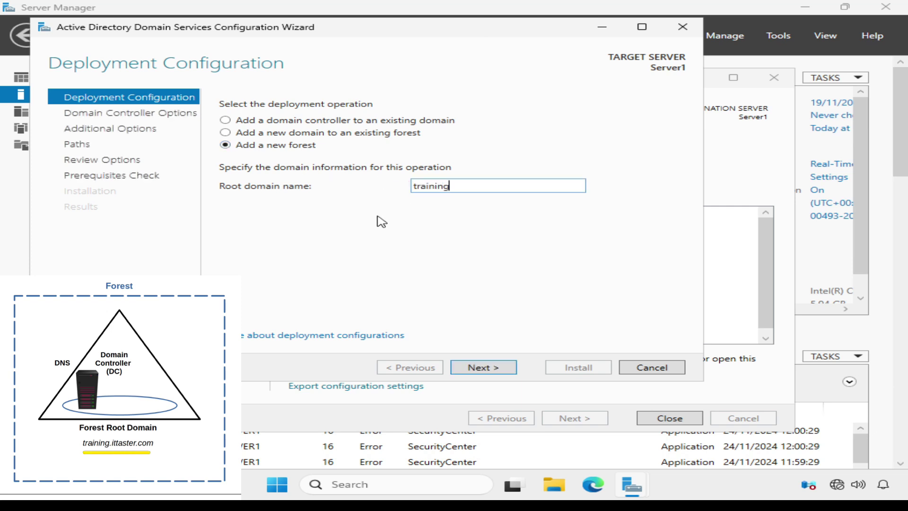
type(".ittaster.com")
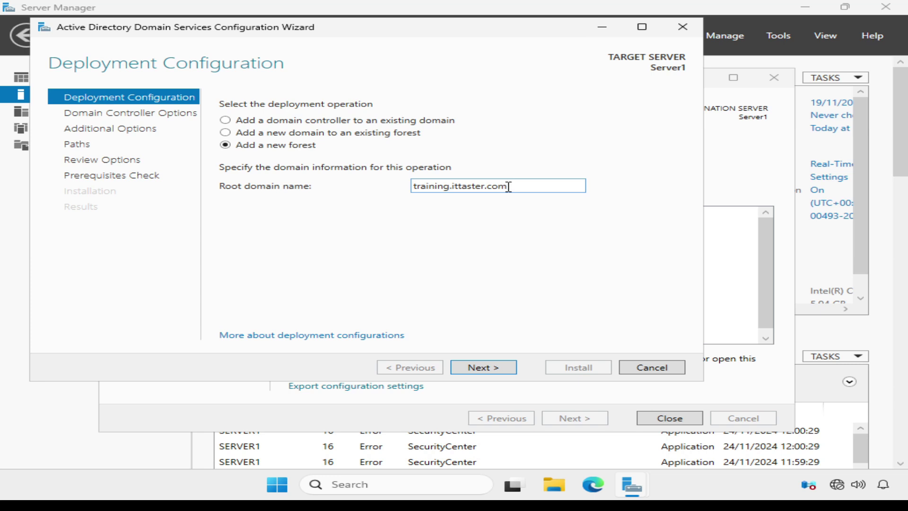
left_click_drag(507, 186, 437, 181)
key("ctrl+a")
key("BackSpace")
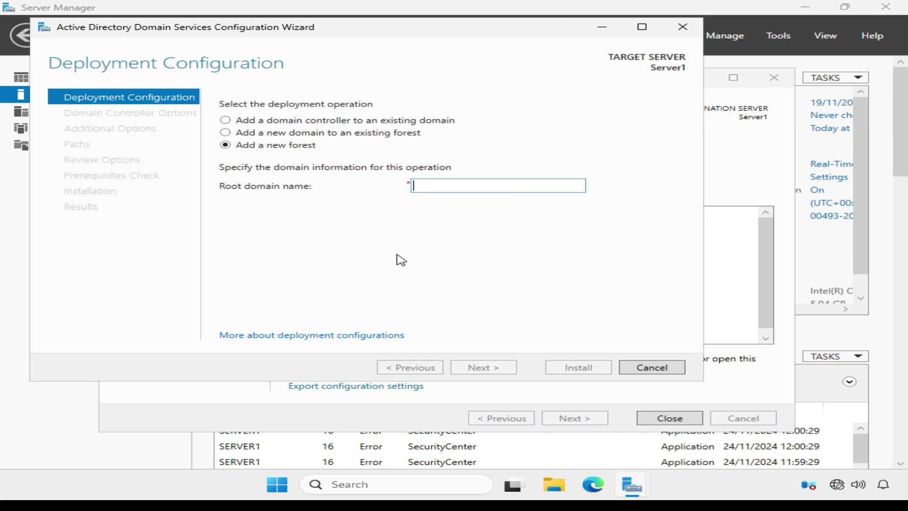
type("ittaster")
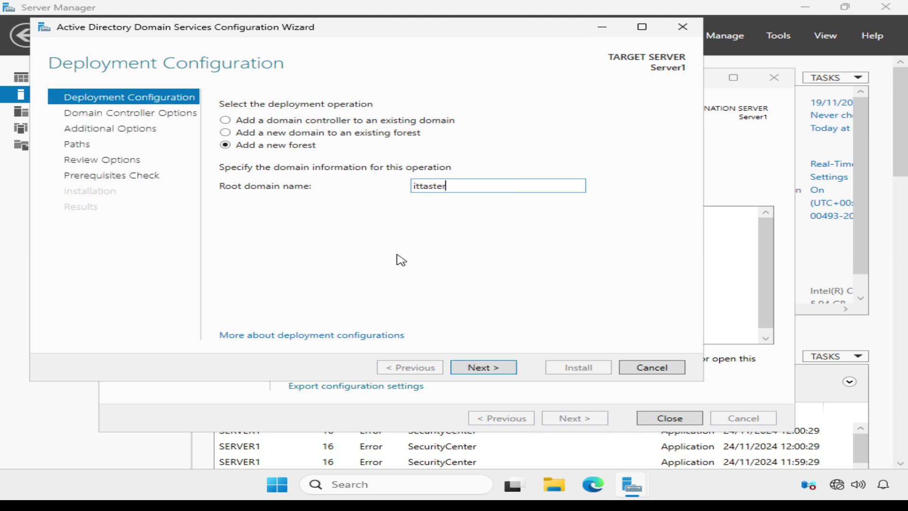
type(".local")
left_click_drag(466, 192, 387, 196)
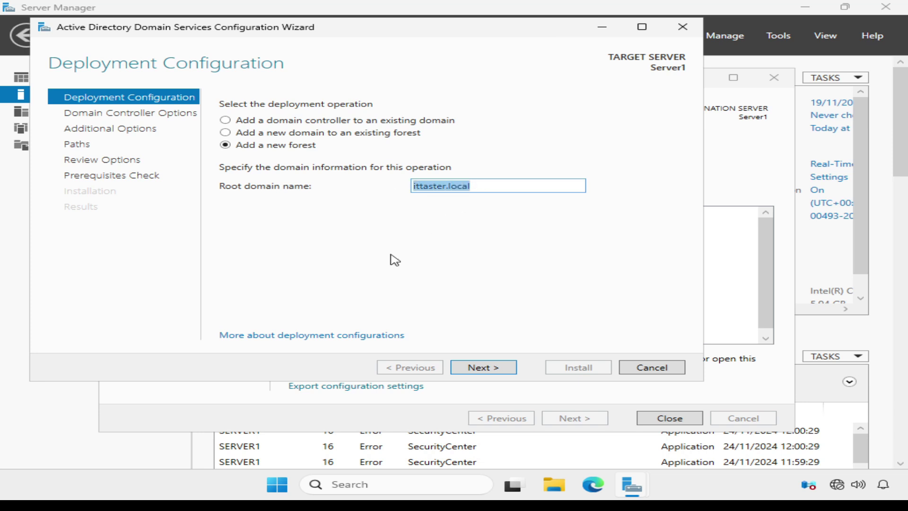
key("BackSpace")
type("tr")
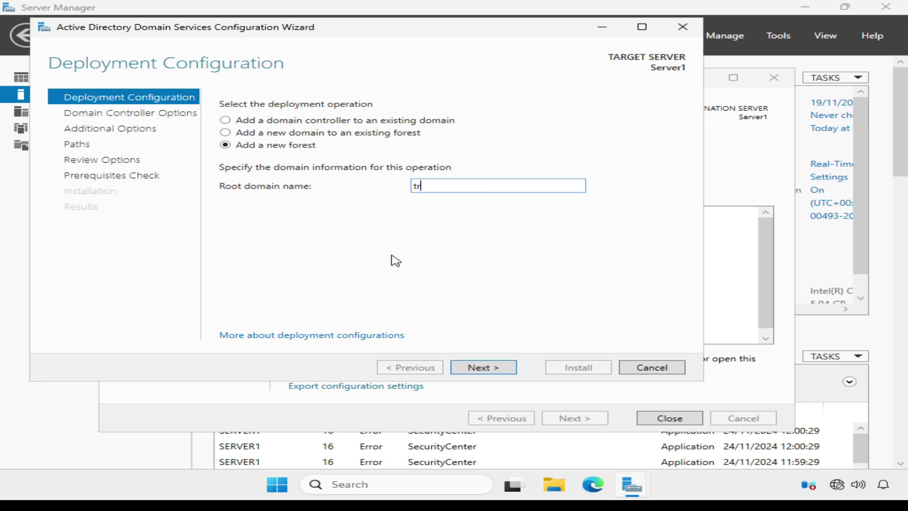
type("aining.ittaster.com")
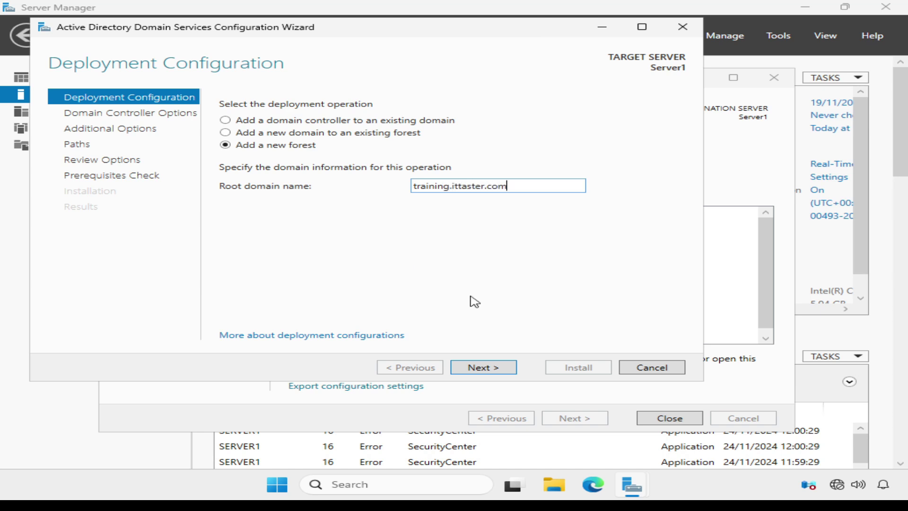
Advance to Domain Controller Options and keep forest and domain functional levels at Windows Server 2025
left_click(478, 368)
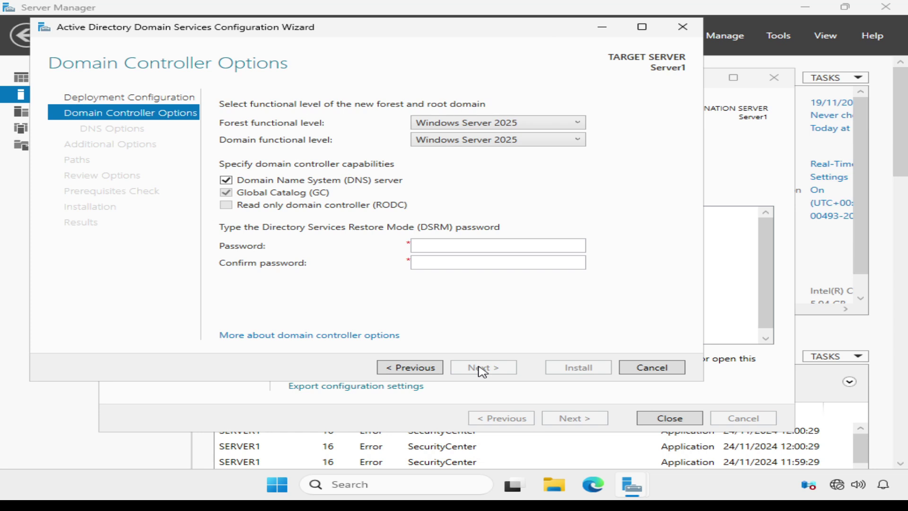
left_click(579, 125)
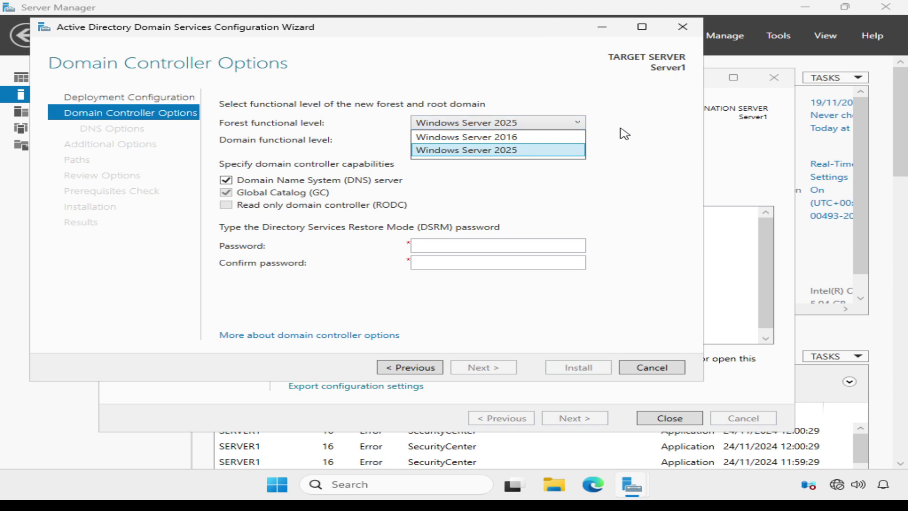
left_click(624, 133)
left_click(579, 140)
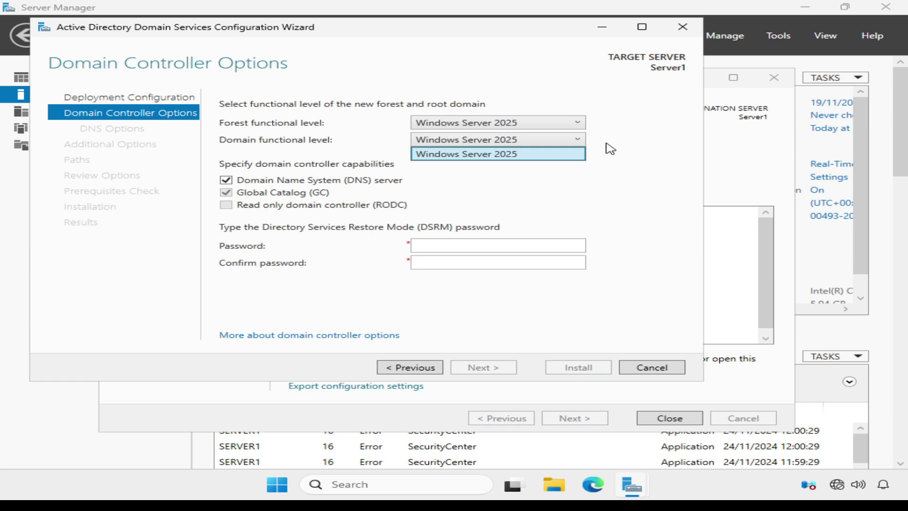
left_click(610, 149)
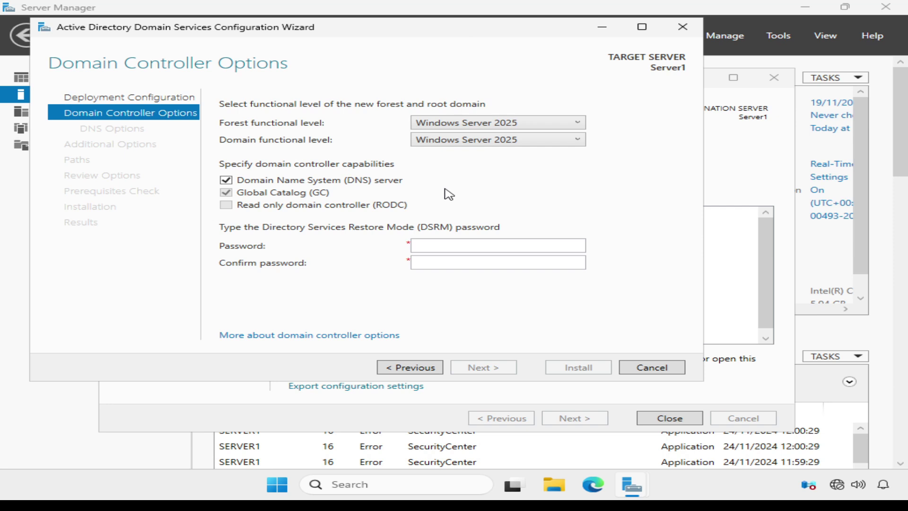
Type the Directory Services Restore Mode password and move to the Confirm password field
left_click(447, 245)
type("Password1!")
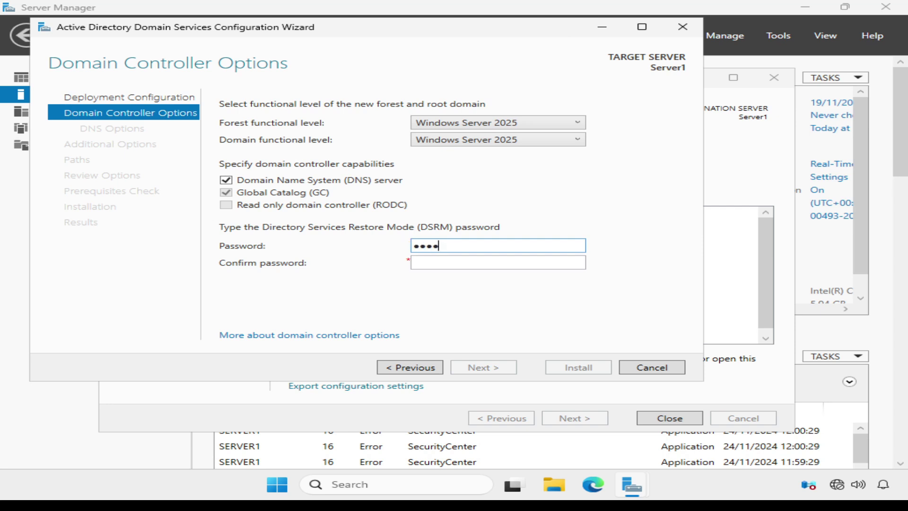
type("23")
key("Tab")
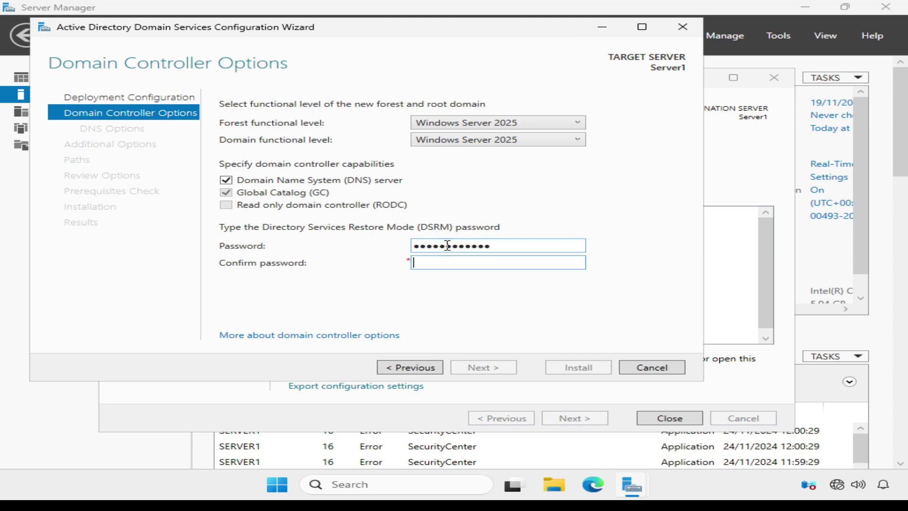
type("Password1!23")
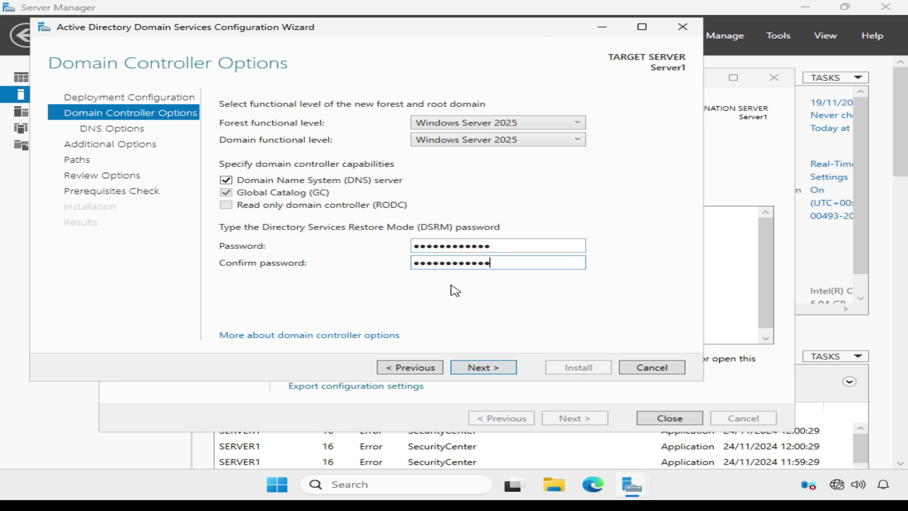
Accept the domain controller and DNS options without delegation to reach Additional Options showing TRAINING
left_click(482, 368)
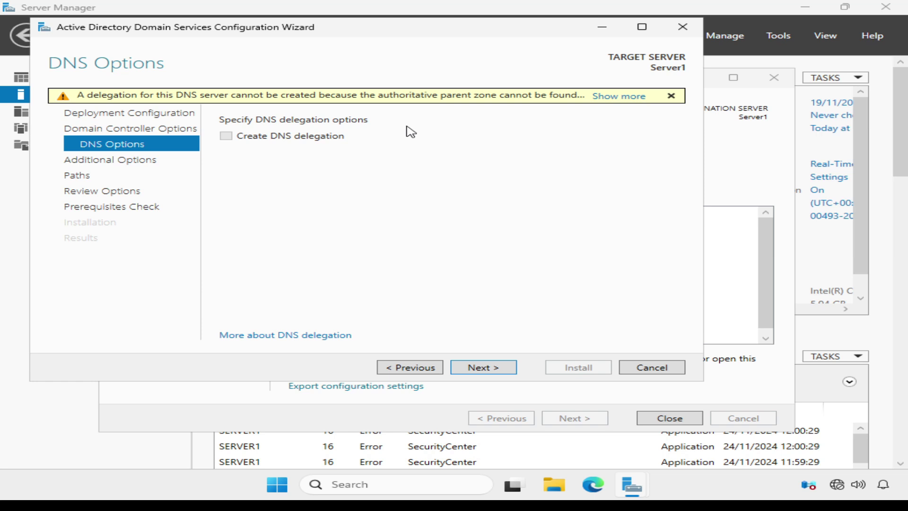
left_click(483, 368)
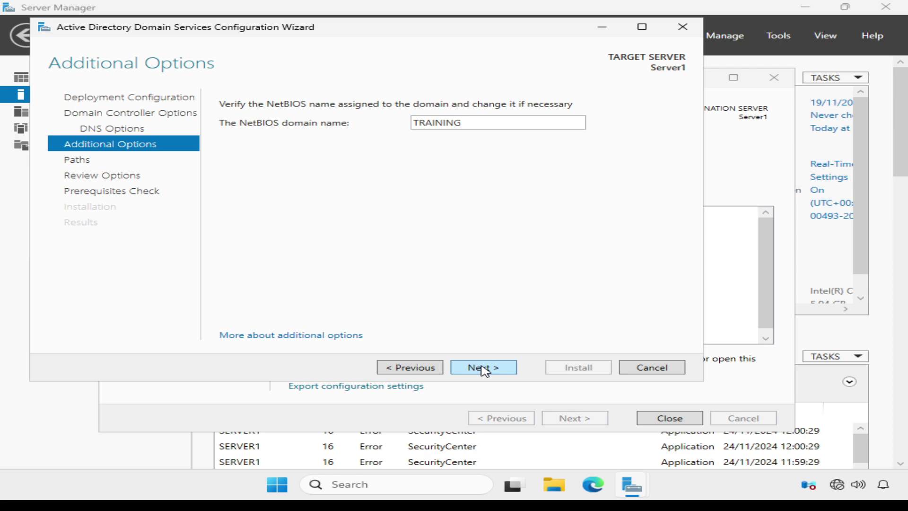
Accept the TRAINING NetBIOS name and default NTDS/SYSVOL paths, then review the forest settings
left_click(482, 368)
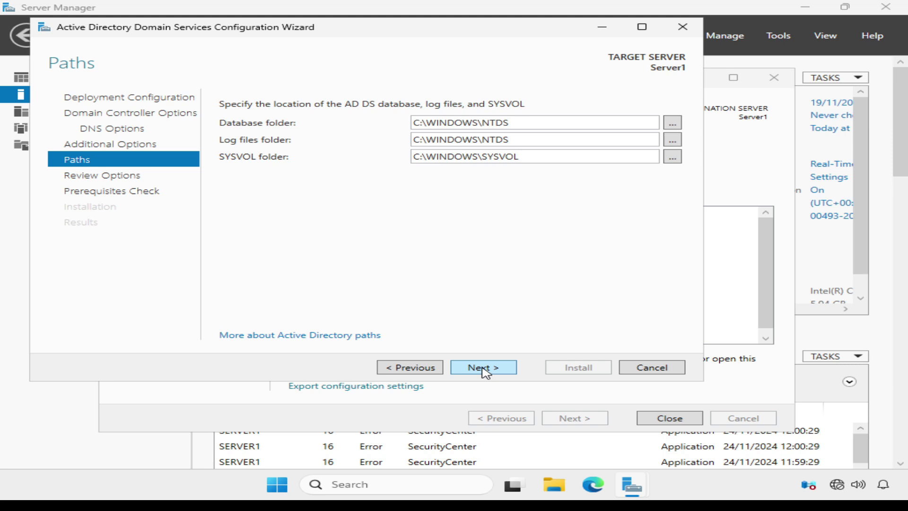
left_click(484, 368)
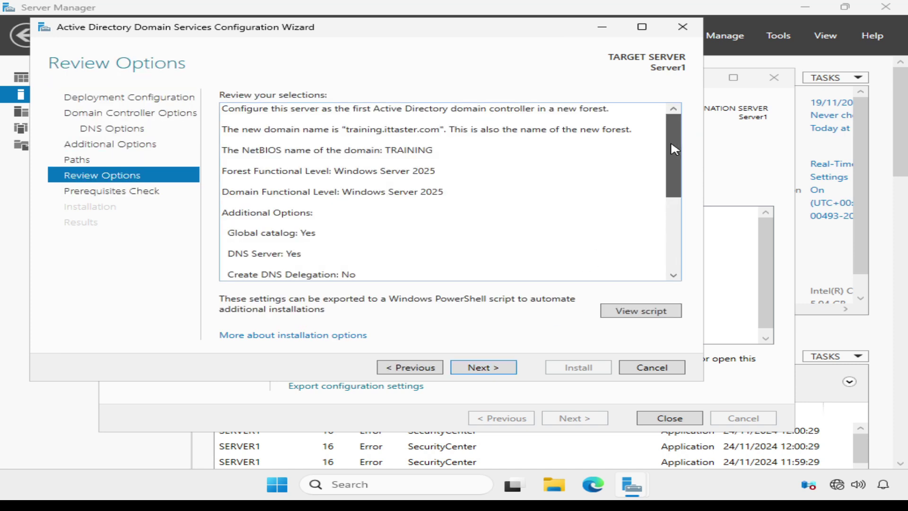
scroll(677, 185, "down", 1)
left_click_drag(677, 185, 689, 144)
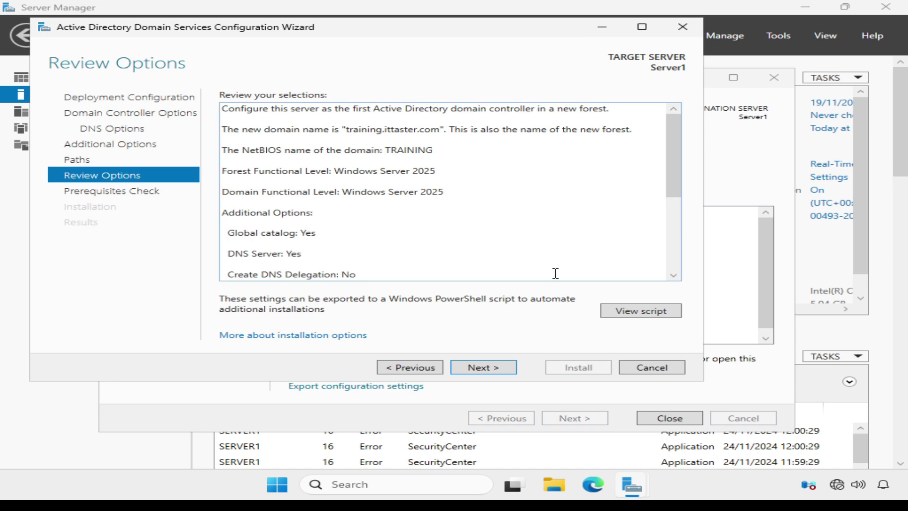
Confirm the reviewed training.ittaster.com settings and run the prerequisites check
left_click(491, 368)
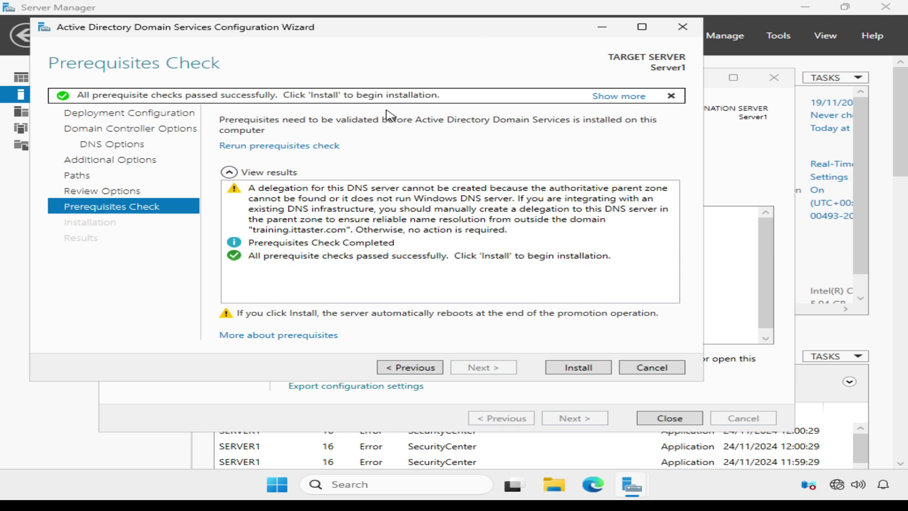
Install the domain controller, then sign back in as TRAINING\Administrator with the account password
left_click(570, 368)
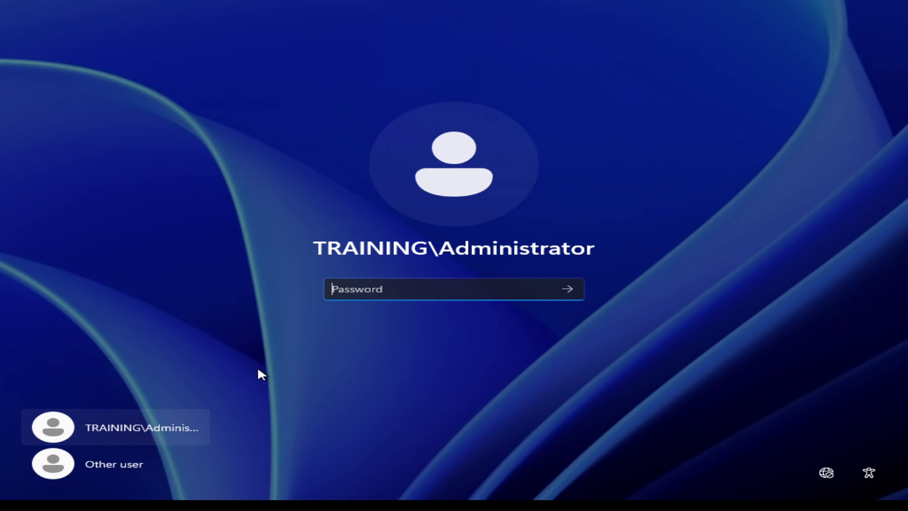
type("**********")
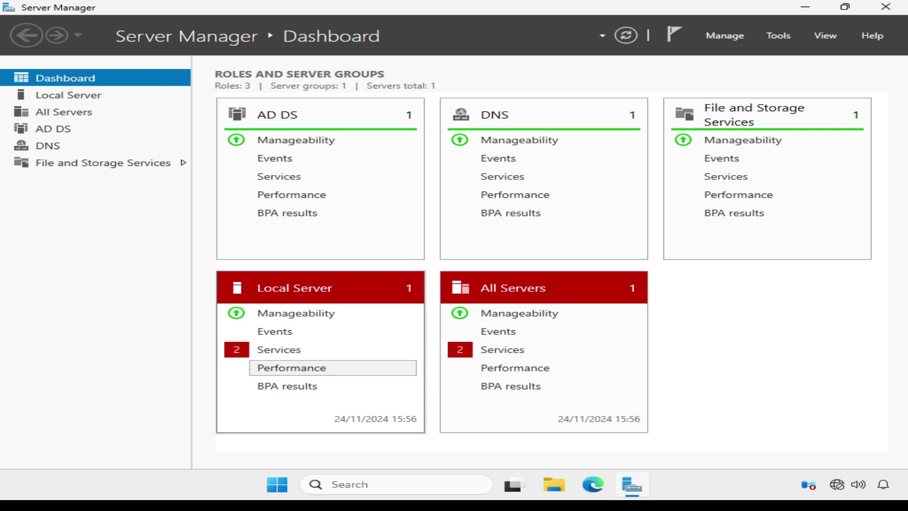
View the Local Server properties showing domain training.ittaster.com, then bring up the Tools menu
left_click(67, 100)
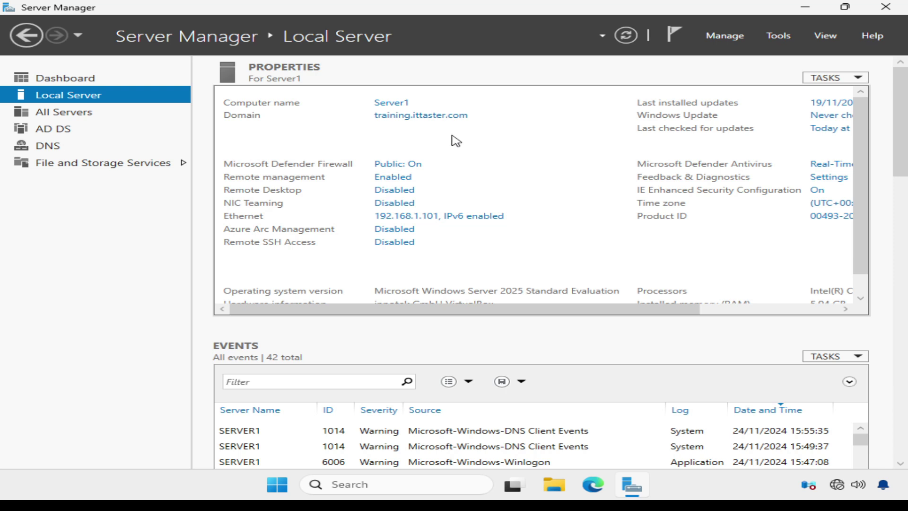
left_click(769, 36)
Launch Active Directory Users and Computers maximized and show training.ittaster.com's Domain Controllers container
left_click(732, 109)
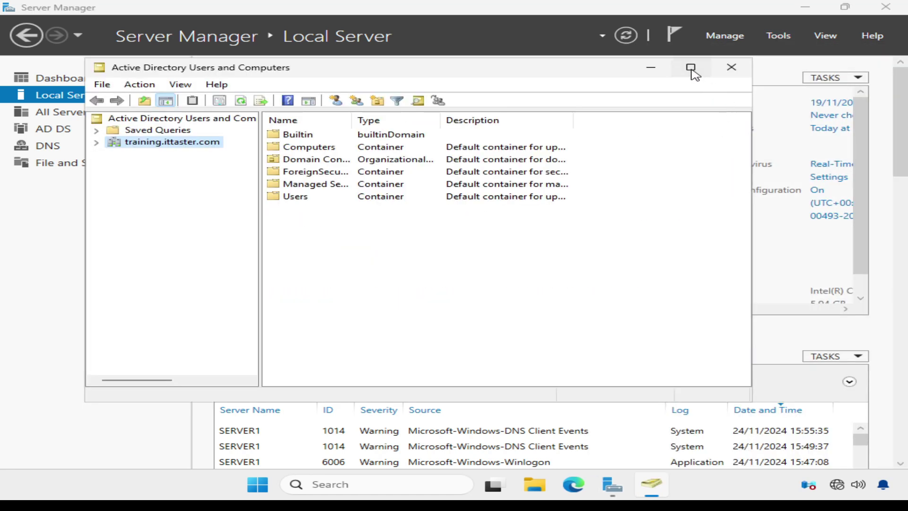
left_click(691, 69)
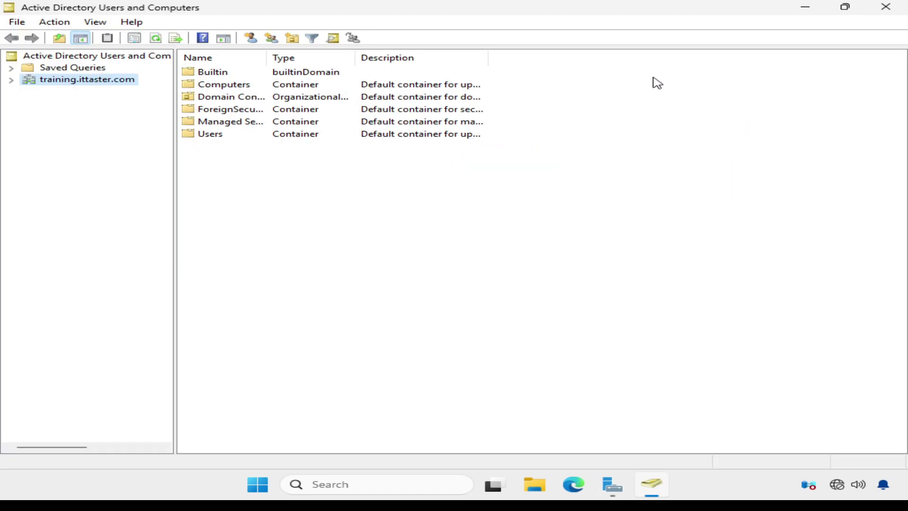
left_click(11, 81)
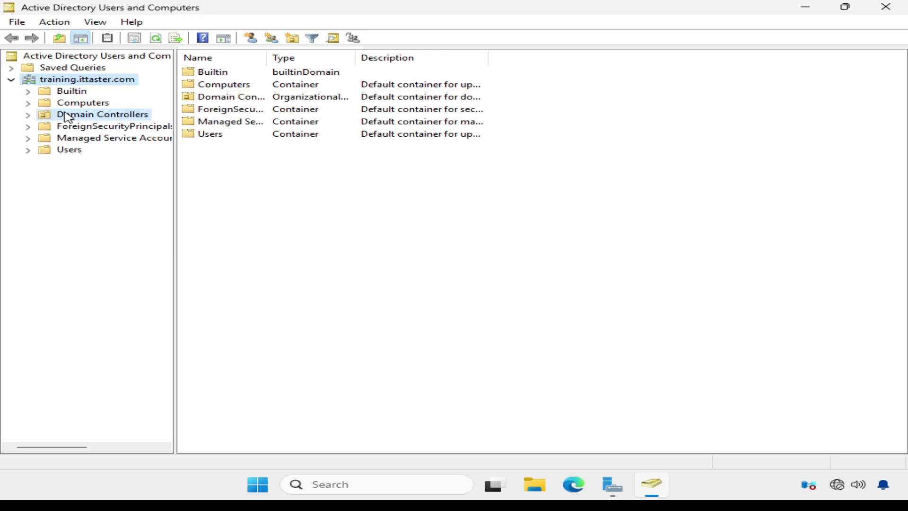
left_click(66, 115)
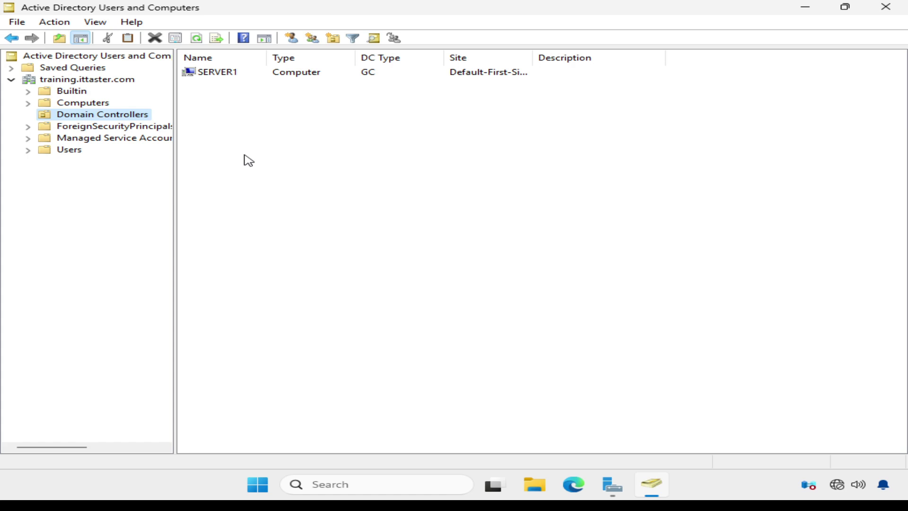